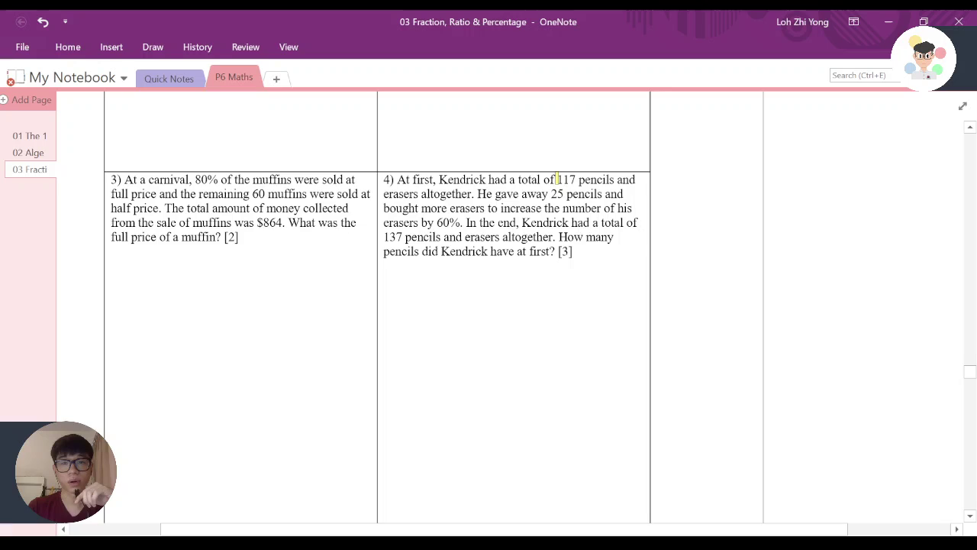
# Highlight '117 pencils' and 'erasers' in question 4 in yellow
pyautogui.moveTo(558, 179); pyautogui.dragTo(615, 180)
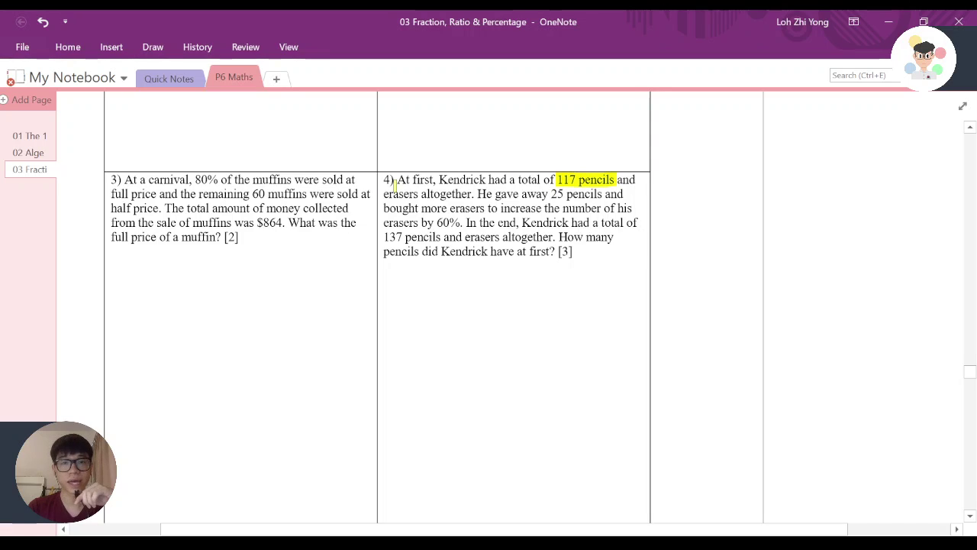
pyautogui.moveTo(386, 195); pyautogui.dragTo(419, 194)
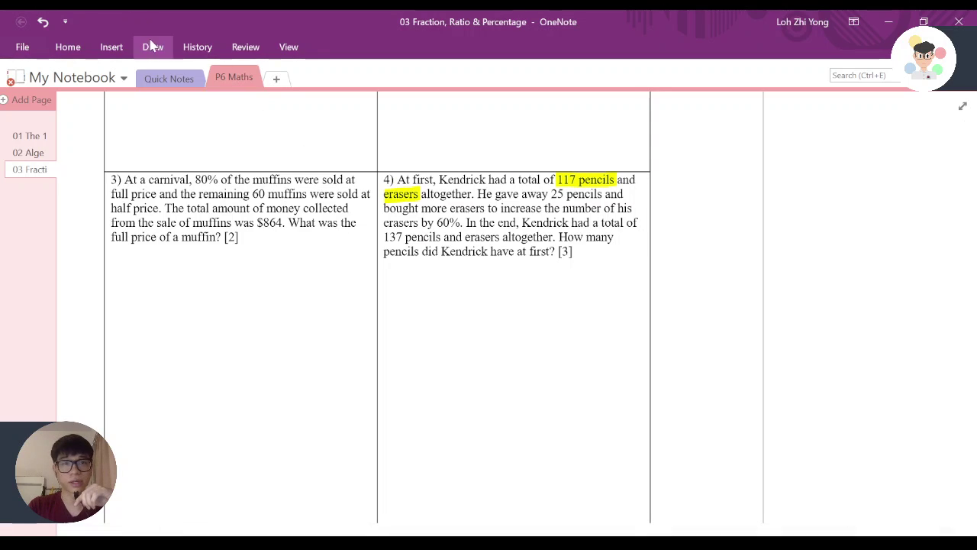
pyautogui.press('Escape')
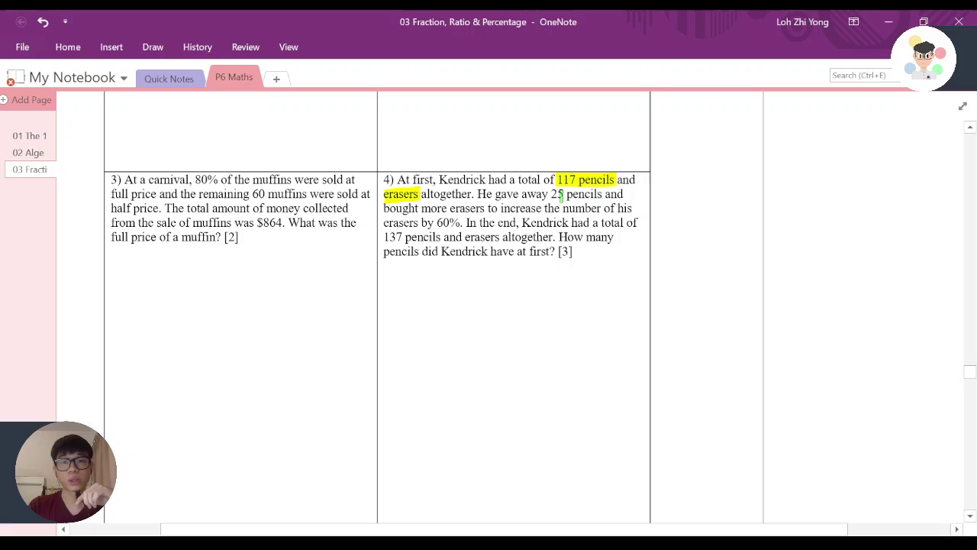
# Highlight '25 pencils', 'bought more erasers' and '60%' in green, '137 altogether' in yellow, and the asked-about words in cyan
pyautogui.moveTo(548, 195); pyautogui.dragTo(609, 195)
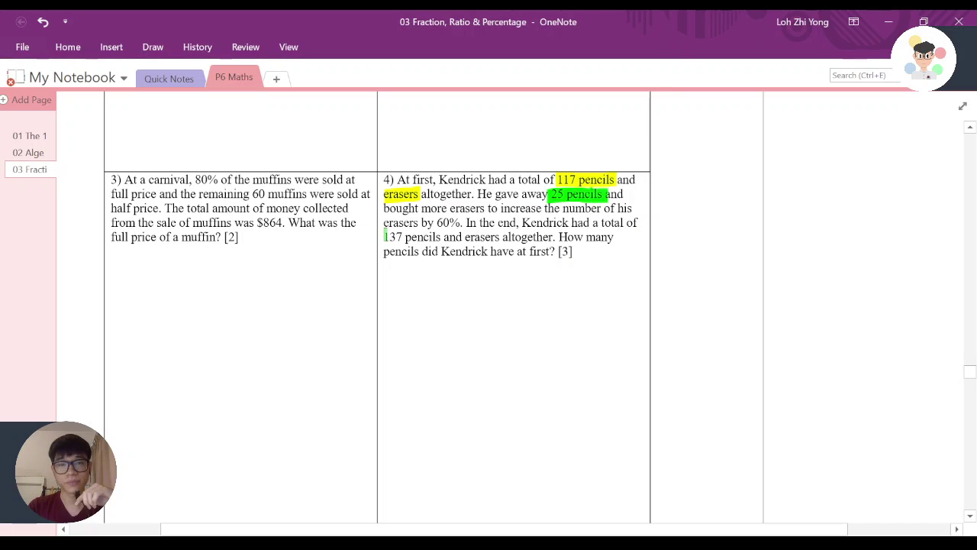
pyautogui.moveTo(387, 208); pyautogui.dragTo(489, 209)
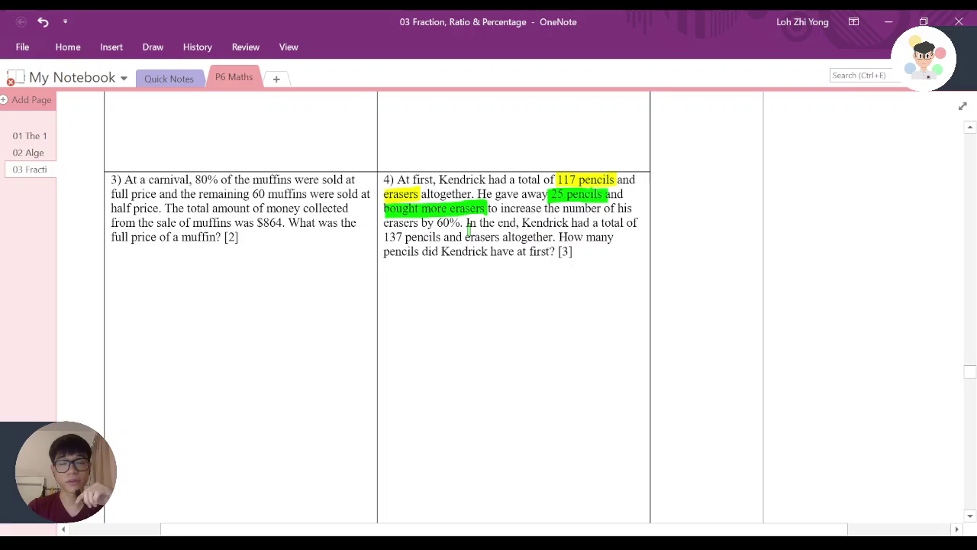
pyautogui.moveTo(438, 223); pyautogui.dragTo(466, 223)
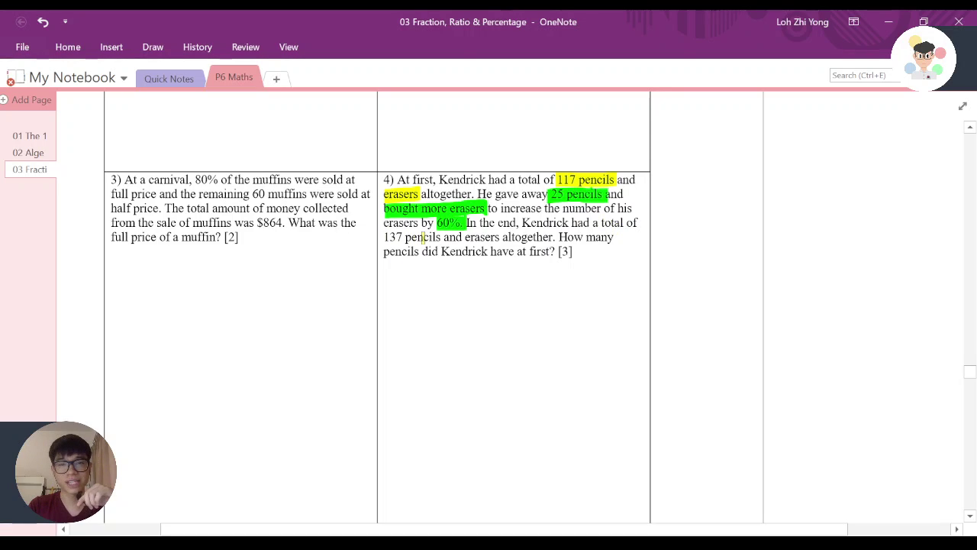
pyautogui.moveTo(463, 237); pyautogui.dragTo(555, 237)
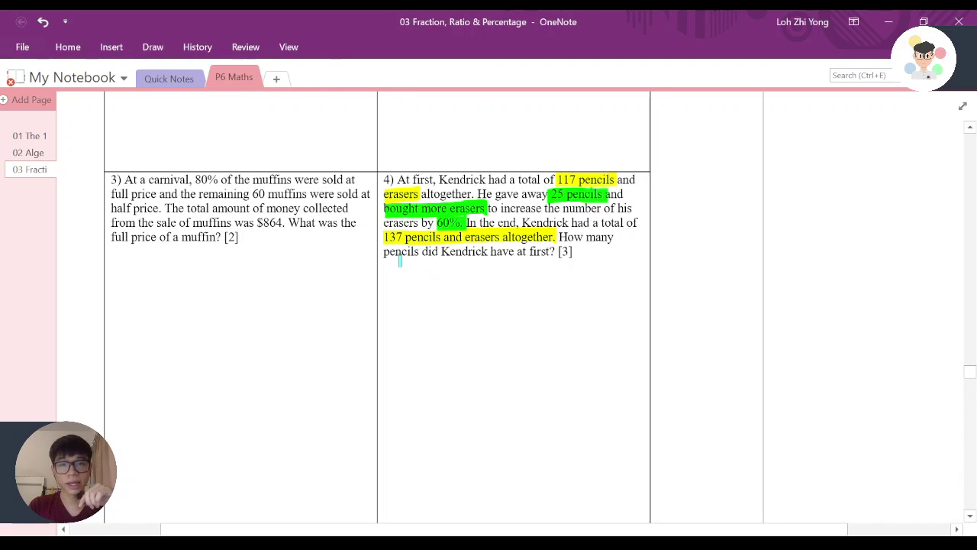
pyautogui.moveTo(381, 252); pyautogui.dragTo(551, 251)
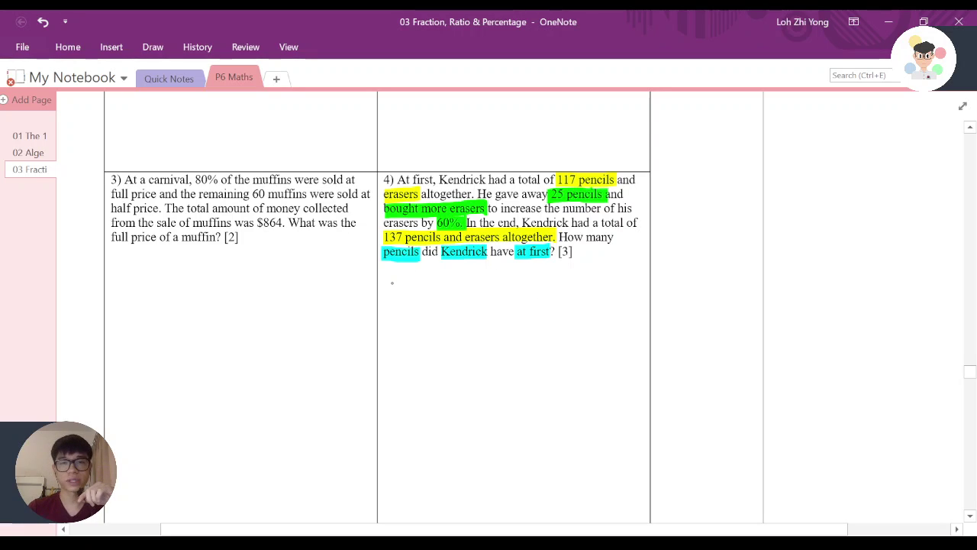
# Handwrite 117 − 25 = 92 under question 4, circle 137 and draw an arrow linking them
pyautogui.moveTo(395, 276); pyautogui.dragTo(395, 293)
pyautogui.moveTo(404, 277)
pyautogui.mouseDown()
pyautogui.moveTo(404, 294)
pyautogui.moveTo(414, 293)
pyautogui.mouseUp()
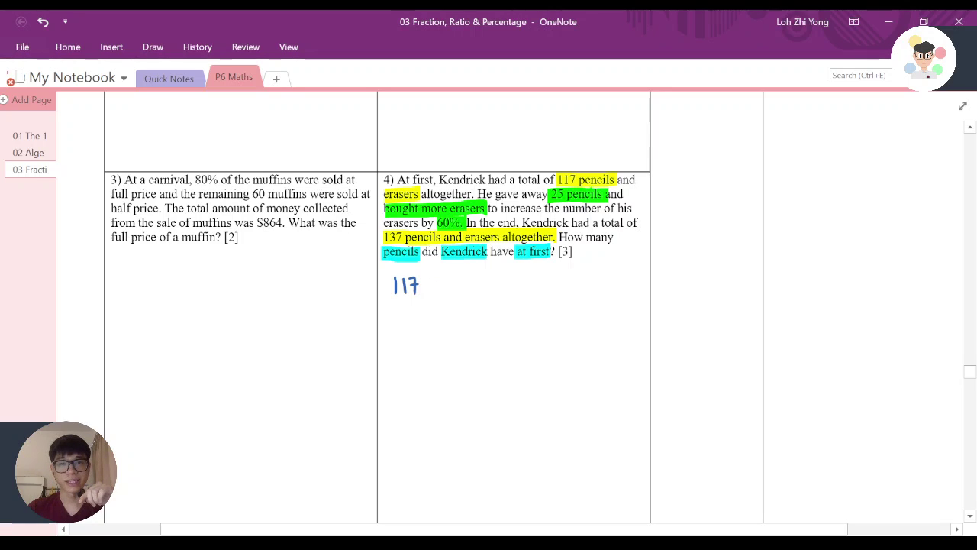
pyautogui.moveTo(425, 288); pyautogui.dragTo(448, 294)
pyautogui.moveTo(451, 278)
pyautogui.mouseDown()
pyautogui.moveTo(460, 278)
pyautogui.moveTo(450, 293)
pyautogui.moveTo(508, 291)
pyautogui.mouseUp()
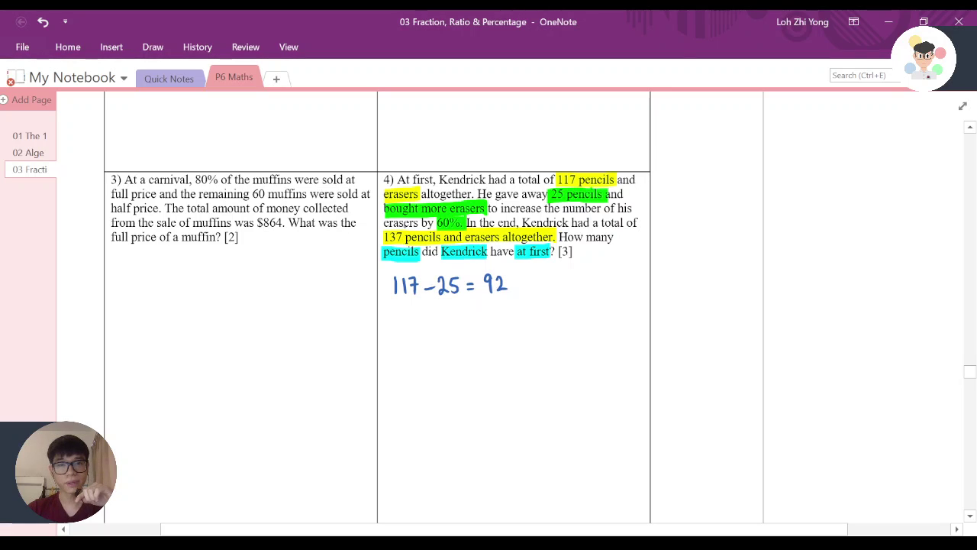
pyautogui.moveTo(405, 224); pyautogui.dragTo(410, 229)
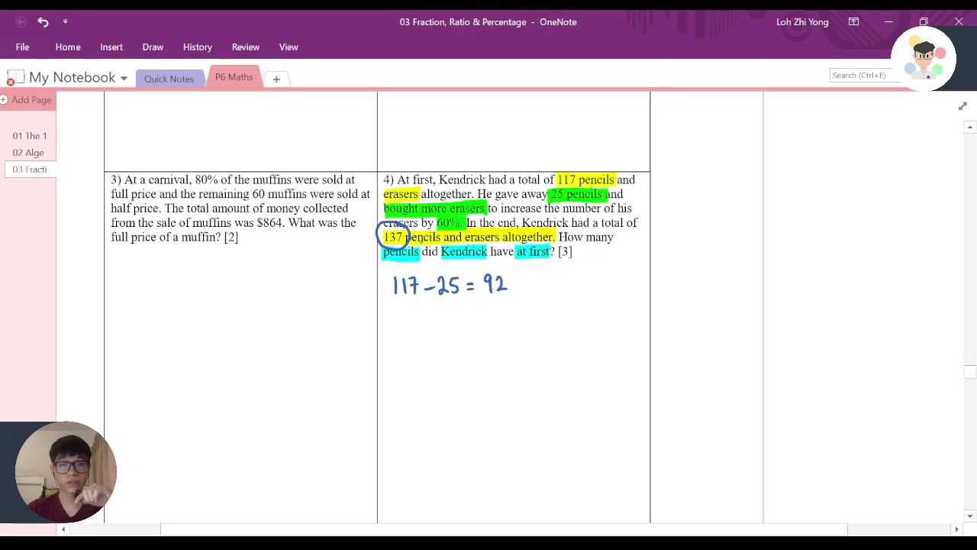
pyautogui.moveTo(469, 271); pyautogui.dragTo(417, 243)
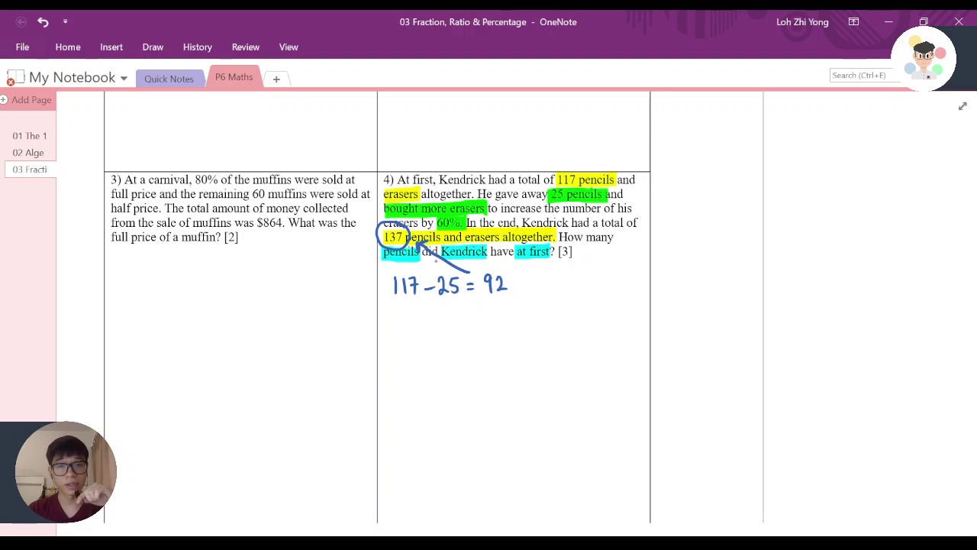
# Handwrite 137 − 92 = 45 on a new working line
pyautogui.moveTo(396, 306); pyautogui.dragTo(396, 323)
pyautogui.moveTo(401, 307)
pyautogui.mouseDown()
pyautogui.moveTo(403, 321)
pyautogui.moveTo(439, 314)
pyautogui.moveTo(445, 323)
pyautogui.mouseUp()
pyautogui.moveTo(453, 308)
pyautogui.mouseDown()
pyautogui.moveTo(461, 322)
pyautogui.moveTo(476, 310)
pyautogui.mouseUp()
pyautogui.moveTo(468, 318); pyautogui.dragTo(478, 317)
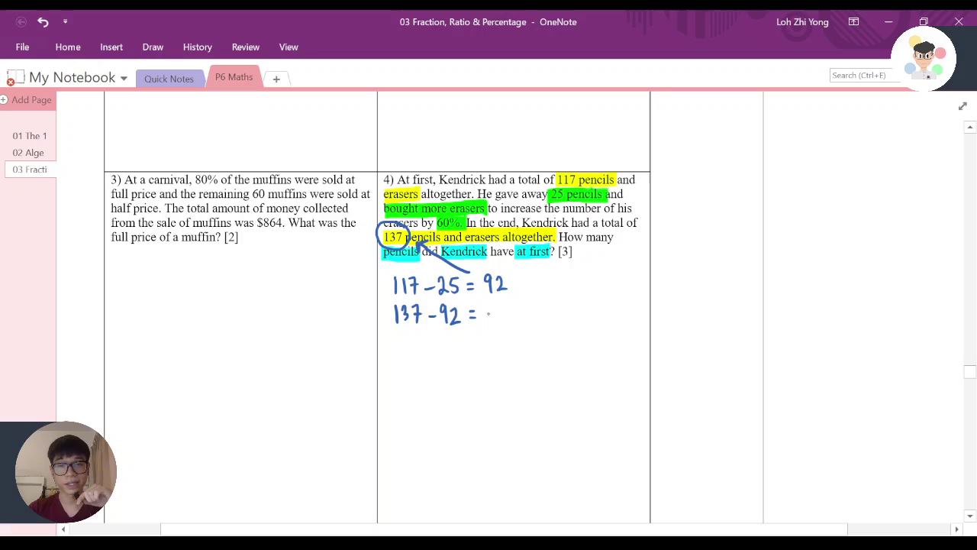
pyautogui.moveTo(492, 304); pyautogui.dragTo(498, 314)
pyautogui.moveTo(495, 307); pyautogui.dragTo(501, 322)
pyautogui.moveTo(502, 305)
pyautogui.mouseDown()
pyautogui.moveTo(520, 323)
pyautogui.moveTo(543, 308)
pyautogui.moveTo(555, 318)
pyautogui.moveTo(608, 308)
pyautogui.moveTo(611, 324)
pyautogui.moveTo(624, 316)
pyautogui.mouseUp()
# Label the result 'erasers bought in' and underline 'bought more erasers' in the question
pyautogui.moveTo(625, 305)
pyautogui.mouseDown()
pyautogui.moveTo(634, 304)
pyautogui.moveTo(630, 318)
pyautogui.mouseUp()
pyautogui.moveTo(639, 307); pyautogui.dragTo(654, 314)
pyautogui.moveTo(655, 283); pyautogui.dragTo(659, 323)
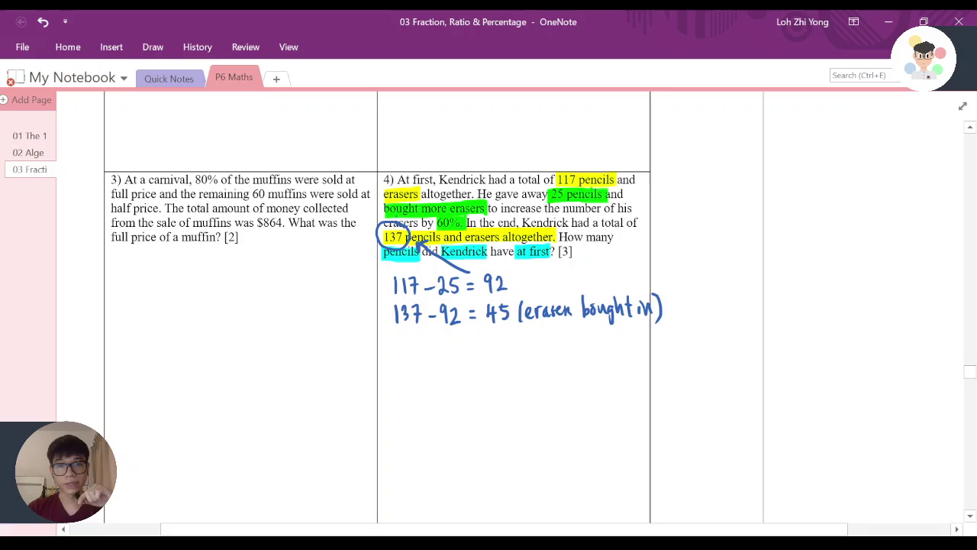
pyautogui.moveTo(391, 218); pyautogui.dragTo(471, 214)
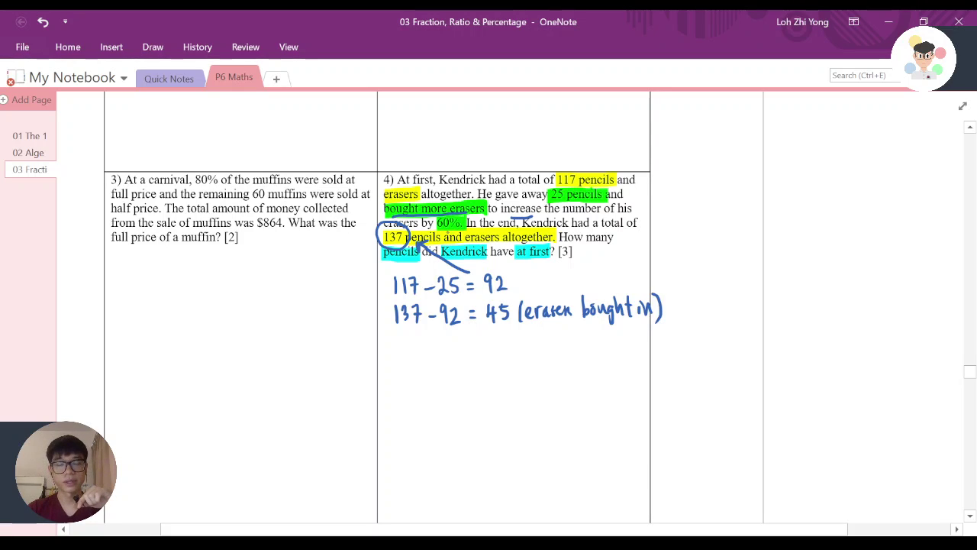
pyautogui.moveTo(510, 218); pyautogui.dragTo(533, 216)
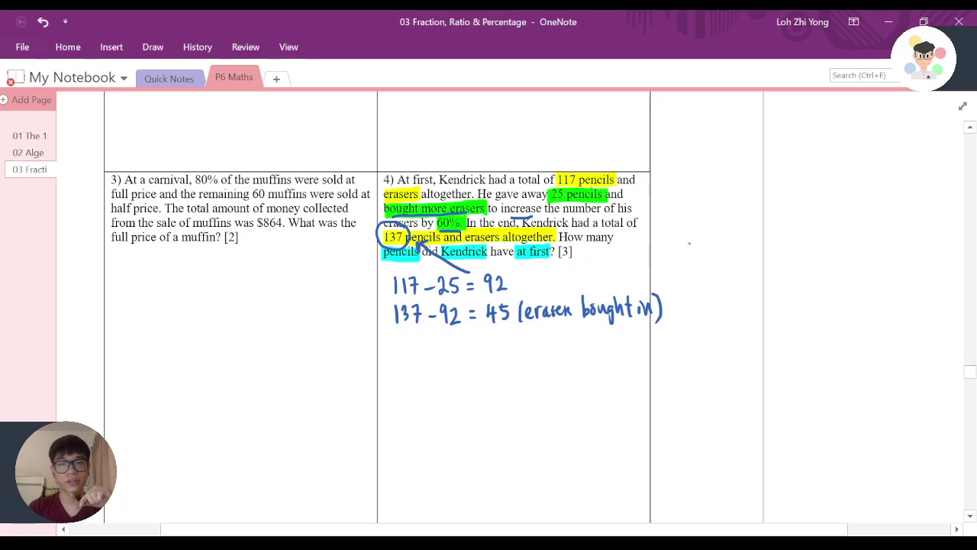
# Write 100% with an arrow beside the question, underline 45, and write 60% → 45
pyautogui.moveTo(685, 218)
pyautogui.mouseDown()
pyautogui.moveTo(684, 234)
pyautogui.moveTo(691, 220)
pyautogui.mouseUp()
pyautogui.moveTo(701, 214); pyautogui.dragTo(704, 232)
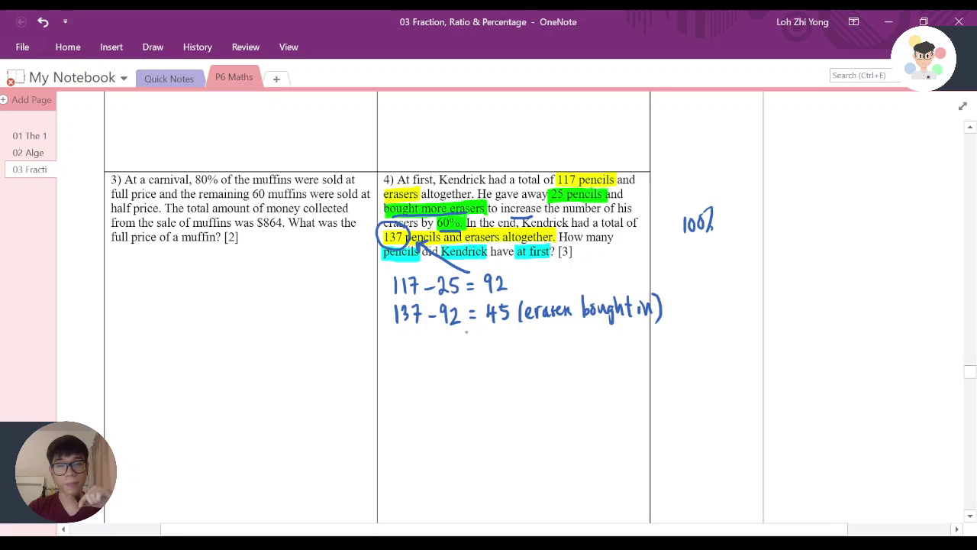
pyautogui.moveTo(491, 324); pyautogui.dragTo(509, 329)
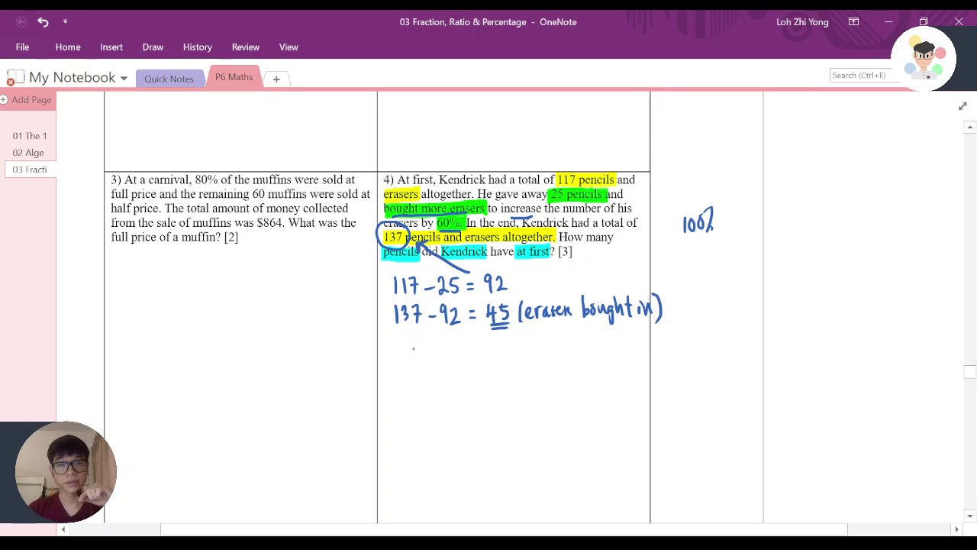
pyautogui.moveTo(455, 348)
pyautogui.mouseDown()
pyautogui.moveTo(463, 362)
pyautogui.moveTo(409, 362)
pyautogui.moveTo(430, 361)
pyautogui.mouseUp()
pyautogui.moveTo(436, 356); pyautogui.dragTo(442, 360)
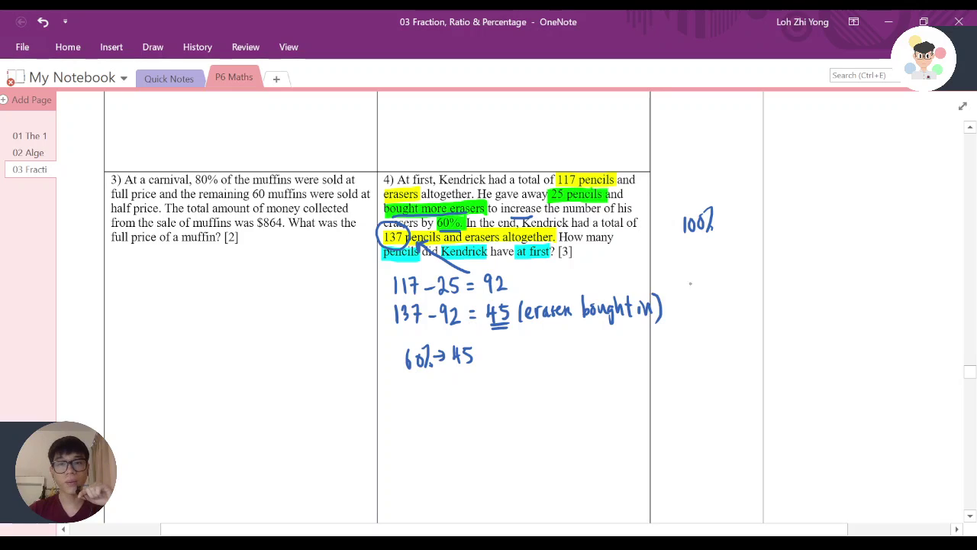
pyautogui.moveTo(688, 190)
pyautogui.mouseDown()
pyautogui.moveTo(688, 211)
pyautogui.moveTo(695, 200)
pyautogui.mouseUp()
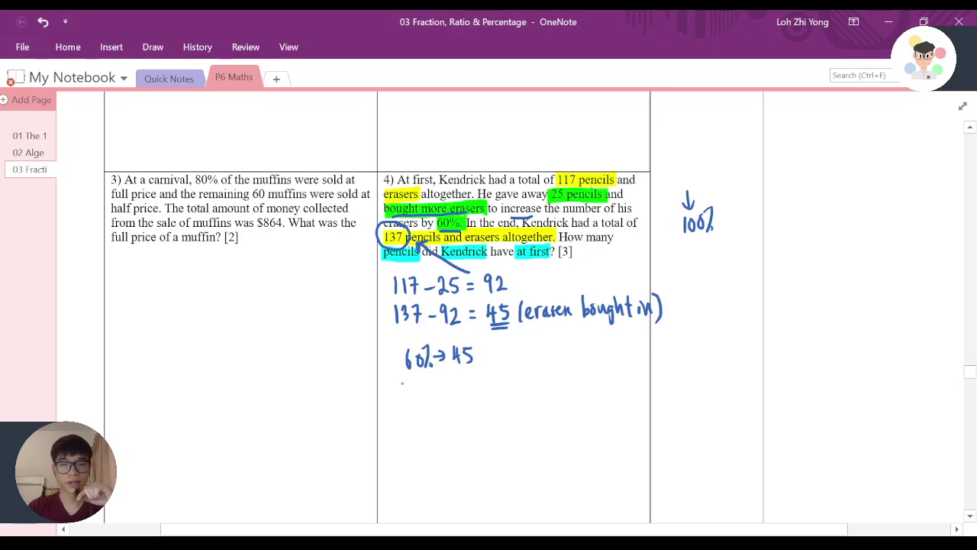
# Write 100% → 45/60 × 100 on the next working line
pyautogui.moveTo(409, 382); pyautogui.dragTo(419, 382)
pyautogui.moveTo(432, 381)
pyautogui.mouseDown()
pyautogui.moveTo(426, 396)
pyautogui.moveTo(453, 387)
pyautogui.moveTo(446, 394)
pyautogui.mouseUp()
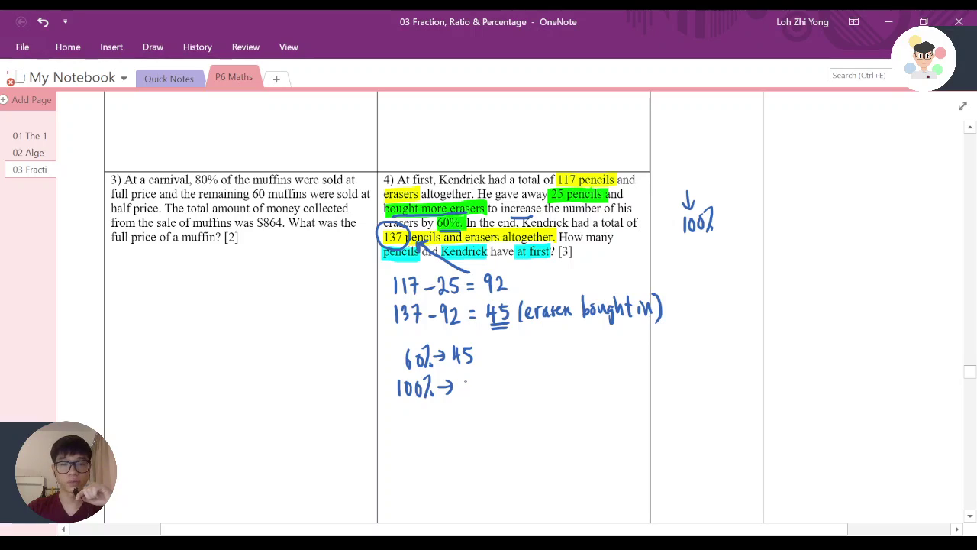
pyautogui.moveTo(465, 376)
pyautogui.mouseDown()
pyautogui.moveTo(488, 393)
pyautogui.moveTo(476, 408)
pyautogui.mouseUp()
pyautogui.moveTo(484, 400)
pyautogui.mouseDown()
pyautogui.moveTo(501, 396)
pyautogui.moveTo(493, 398)
pyautogui.mouseUp()
pyautogui.moveTo(512, 384)
pyautogui.mouseDown()
pyautogui.moveTo(513, 395)
pyautogui.moveTo(518, 383)
pyautogui.mouseUp()
pyautogui.moveTo(525, 382); pyautogui.dragTo(524, 382)
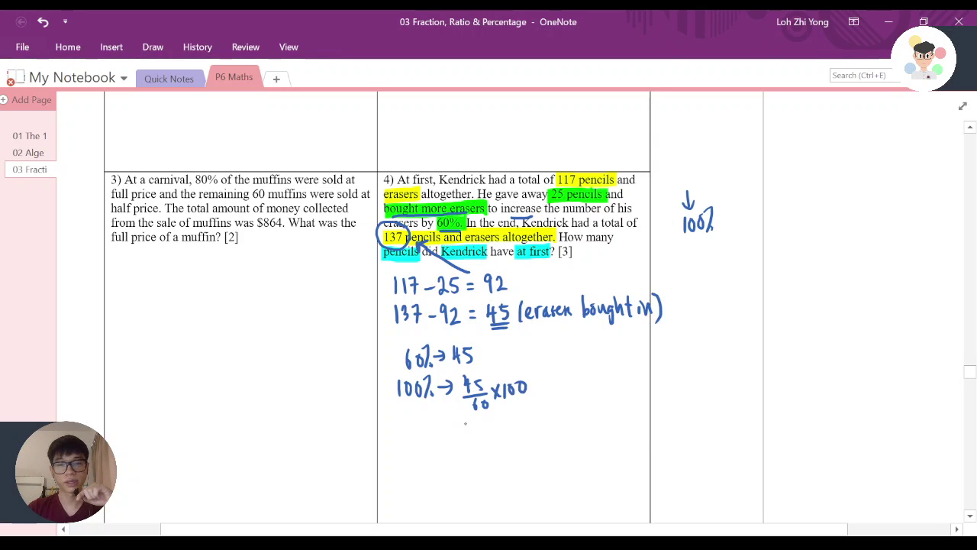
# Complete the line with = 75, labelled 'erasers at first'
pyautogui.moveTo(454, 423); pyautogui.dragTo(465, 423)
pyautogui.moveTo(454, 430)
pyautogui.mouseDown()
pyautogui.moveTo(478, 434)
pyautogui.moveTo(497, 419)
pyautogui.moveTo(485, 434)
pyautogui.moveTo(508, 433)
pyautogui.moveTo(531, 423)
pyautogui.mouseUp()
pyautogui.moveTo(540, 424); pyautogui.dragTo(543, 431)
pyautogui.moveTo(551, 426); pyautogui.dragTo(558, 431)
pyautogui.moveTo(559, 431); pyautogui.dragTo(585, 425)
pyautogui.moveTo(581, 416); pyautogui.dragTo(596, 432)
pyautogui.moveTo(594, 417); pyautogui.dragTo(603, 416)
pyautogui.moveTo(605, 416); pyautogui.dragTo(620, 424)
pyautogui.moveTo(623, 399); pyautogui.dragTo(624, 432)
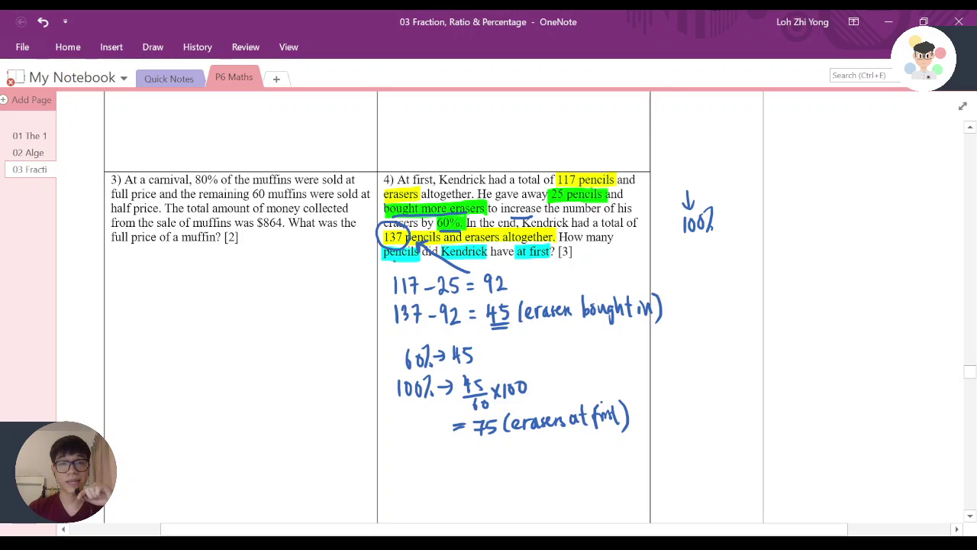
# Underline 'pencils' and 'at first' in the question, and circle 117 pencils with an arrow
pyautogui.moveTo(392, 263); pyautogui.dragTo(425, 264)
pyautogui.moveTo(521, 264); pyautogui.dragTo(557, 263)
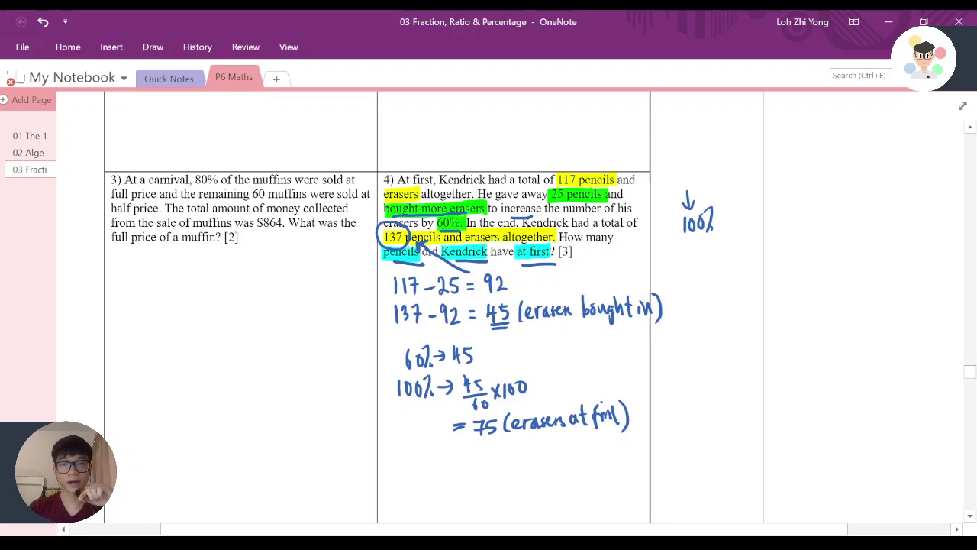
pyautogui.moveTo(580, 162); pyautogui.dragTo(587, 191)
pyautogui.moveTo(605, 147)
pyautogui.mouseDown()
pyautogui.moveTo(592, 164)
pyautogui.moveTo(603, 164)
pyautogui.mouseUp()
# Handwrite the final line 117 − 75 = 42 pencils
pyautogui.moveTo(401, 459); pyautogui.dragTo(402, 474)
pyautogui.moveTo(410, 459)
pyautogui.mouseDown()
pyautogui.moveTo(412, 475)
pyautogui.moveTo(439, 467)
pyautogui.moveTo(449, 479)
pyautogui.moveTo(484, 463)
pyautogui.mouseUp()
pyautogui.moveTo(475, 469)
pyautogui.mouseDown()
pyautogui.moveTo(510, 479)
pyautogui.moveTo(535, 471)
pyautogui.mouseUp()
pyautogui.moveTo(538, 467); pyautogui.dragTo(558, 473)
pyautogui.moveTo(569, 464)
pyautogui.mouseDown()
pyautogui.moveTo(563, 473)
pyautogui.moveTo(575, 473)
pyautogui.mouseUp()
pyautogui.click(570, 458)
pyautogui.moveTo(584, 462); pyautogui.dragTo(579, 473)
# Underline '42 pencils' and mark it with a star as the answer
pyautogui.moveTo(504, 482)
pyautogui.mouseDown()
pyautogui.moveTo(584, 481)
pyautogui.moveTo(603, 491)
pyautogui.mouseUp()
pyautogui.moveTo(594, 478); pyautogui.dragTo(612, 490)
pyautogui.moveTo(611, 475); pyautogui.dragTo(598, 489)
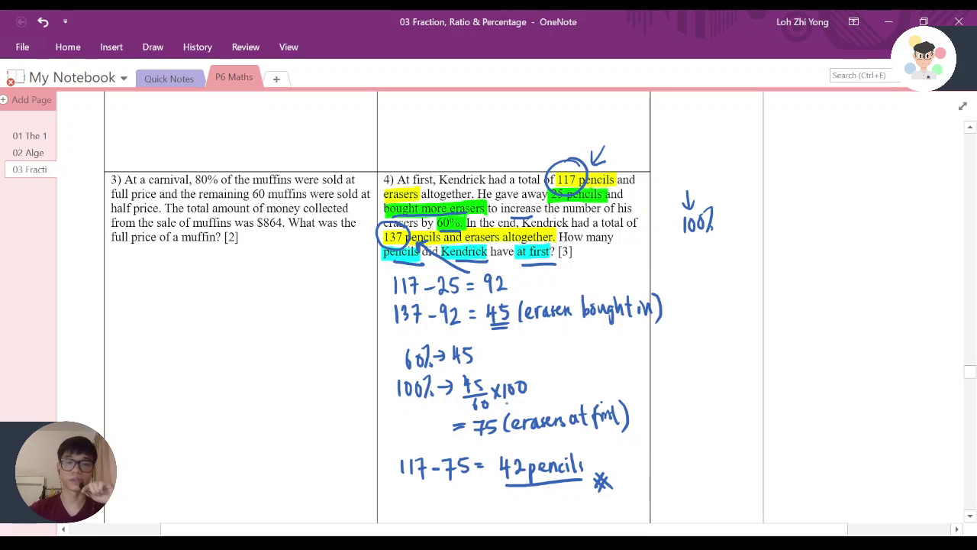